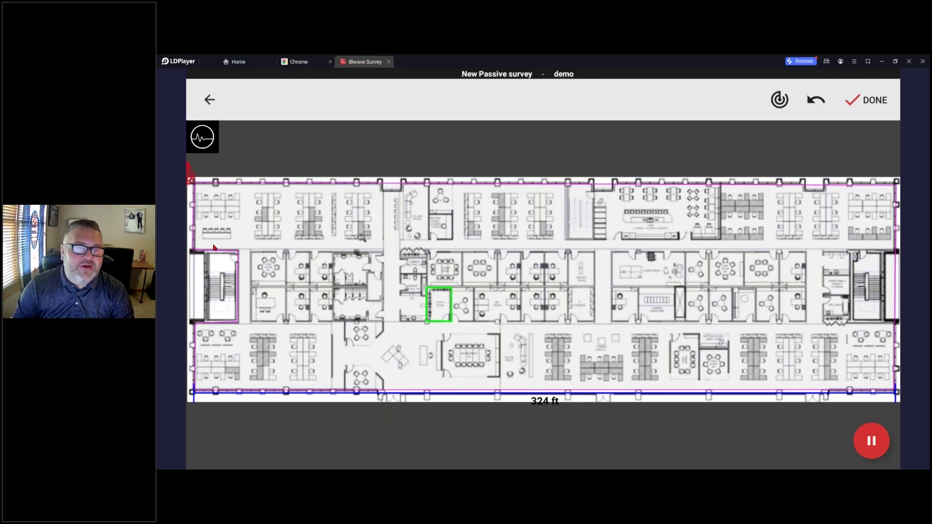
# Place the survey start point at the upper corridor's west end and record the walk east along it.
pyautogui.click(213, 244)
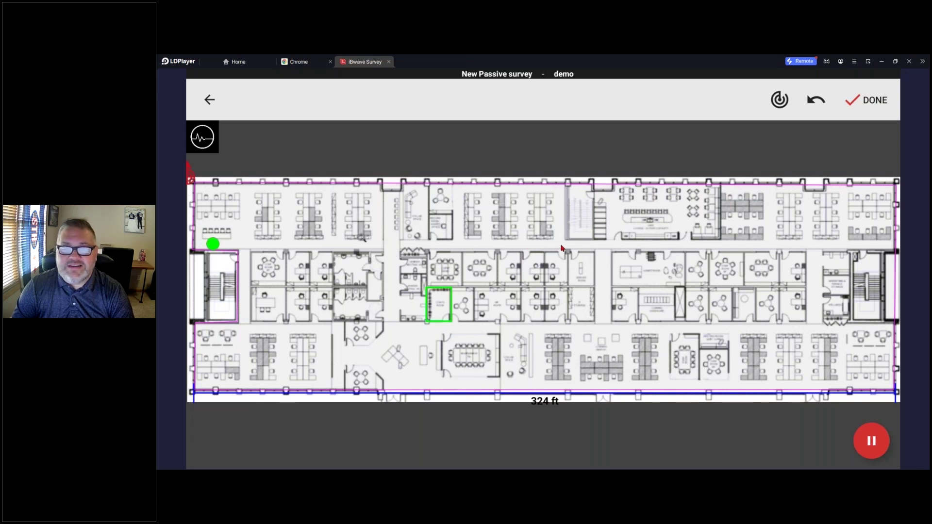
pyautogui.click(604, 247)
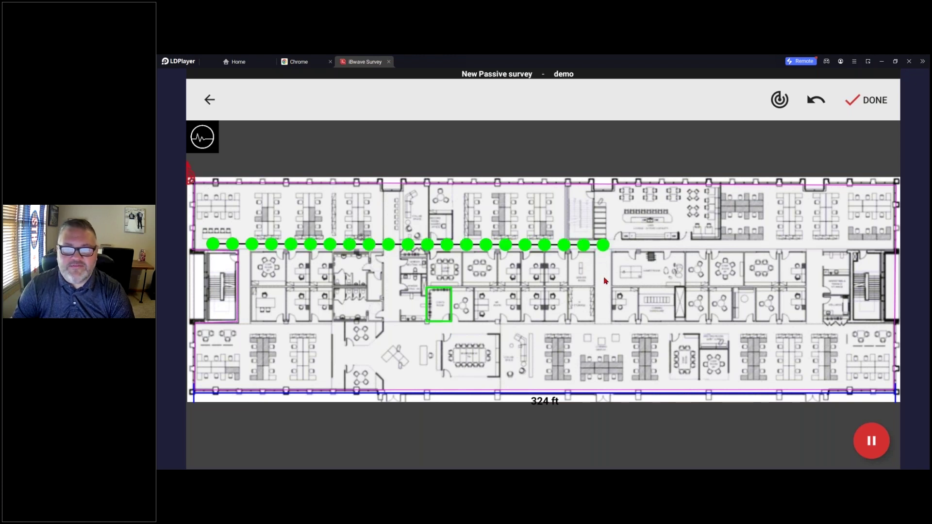
# Walk the path down to the lower corridor, then west past the lobby to the west wall, and finish recording.
pyautogui.click(603, 330)
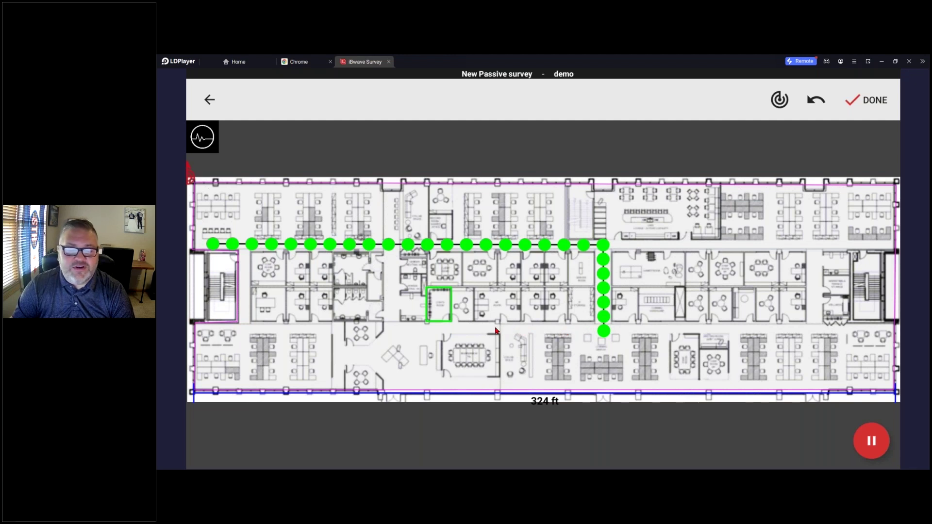
pyautogui.click(447, 330)
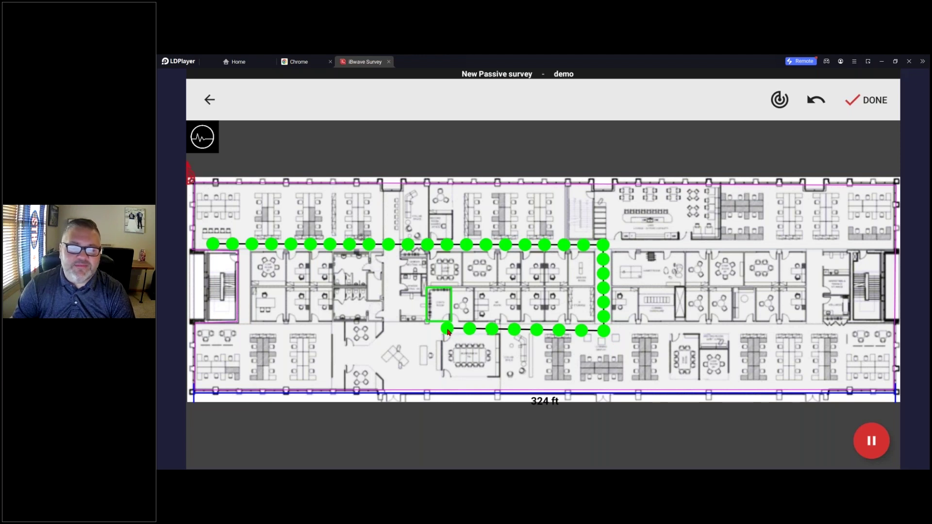
pyautogui.click(447, 329)
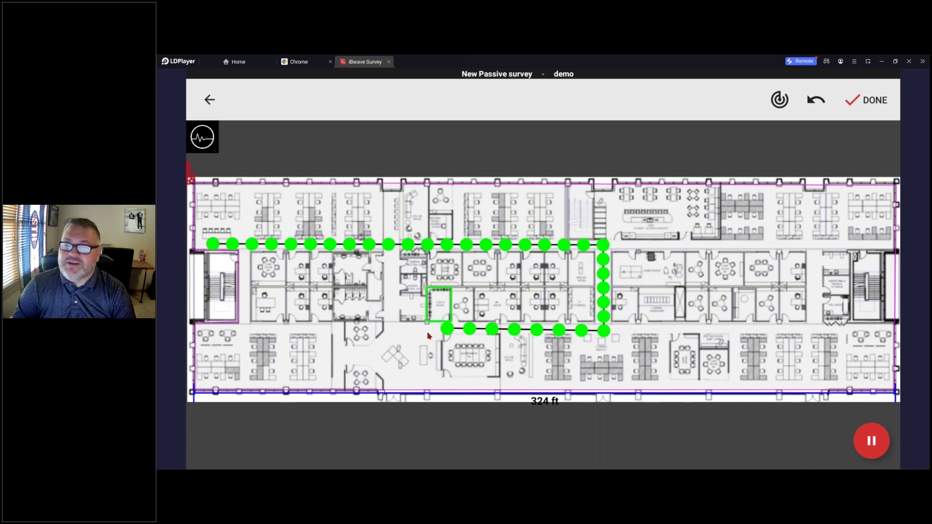
pyautogui.click(387, 334)
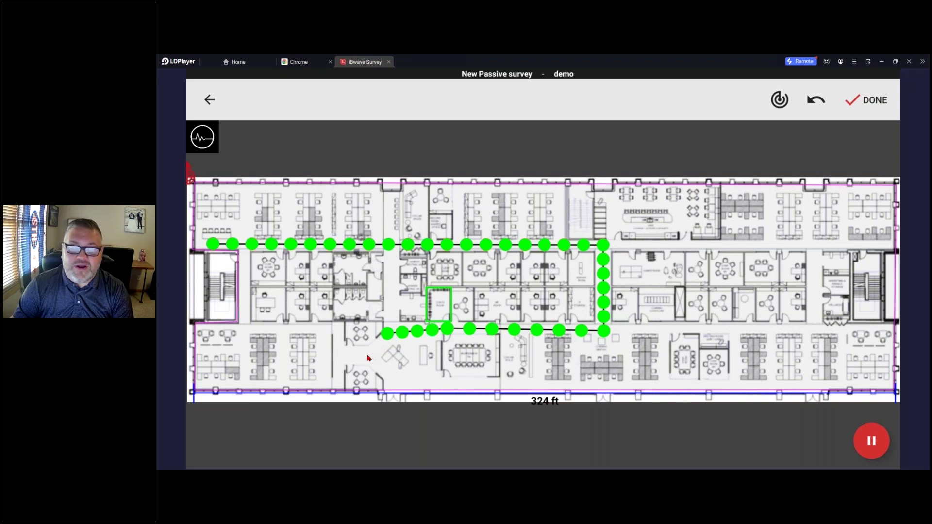
pyautogui.click(367, 357)
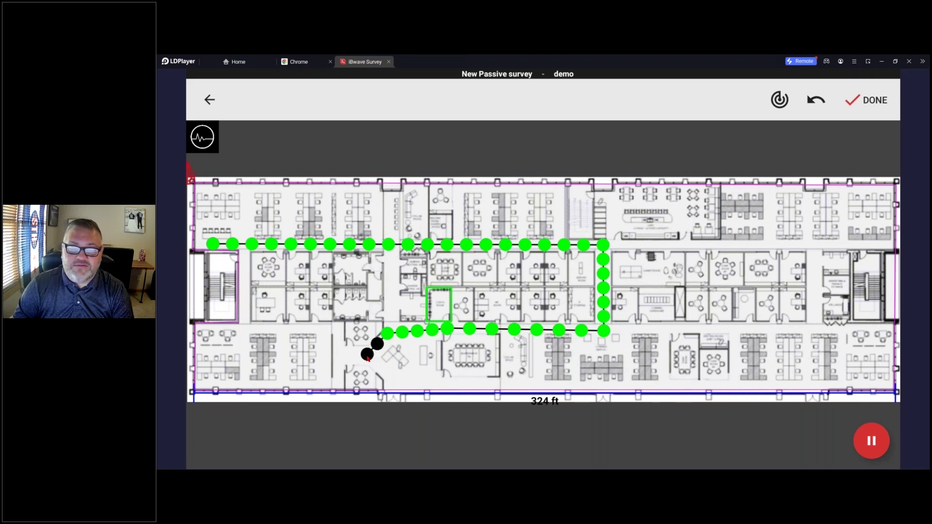
pyautogui.click(342, 357)
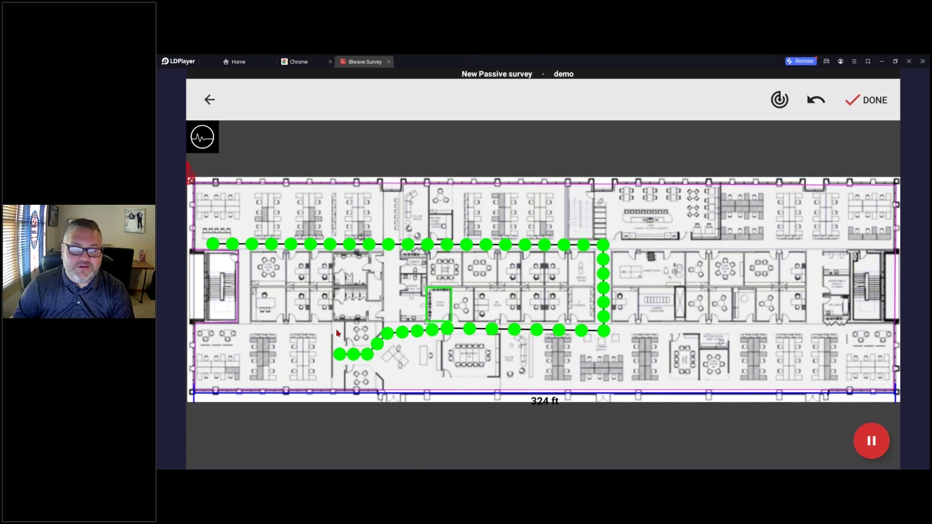
pyautogui.click(338, 333)
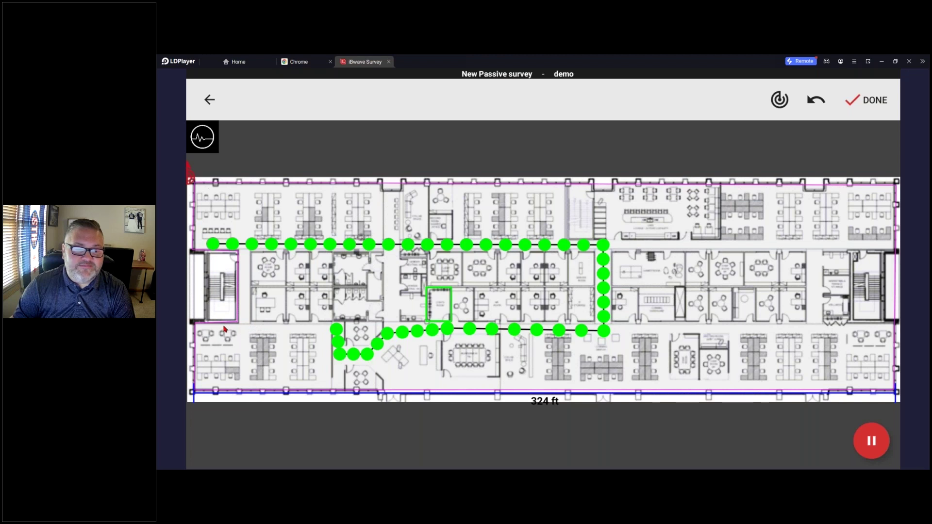
pyautogui.click(204, 328)
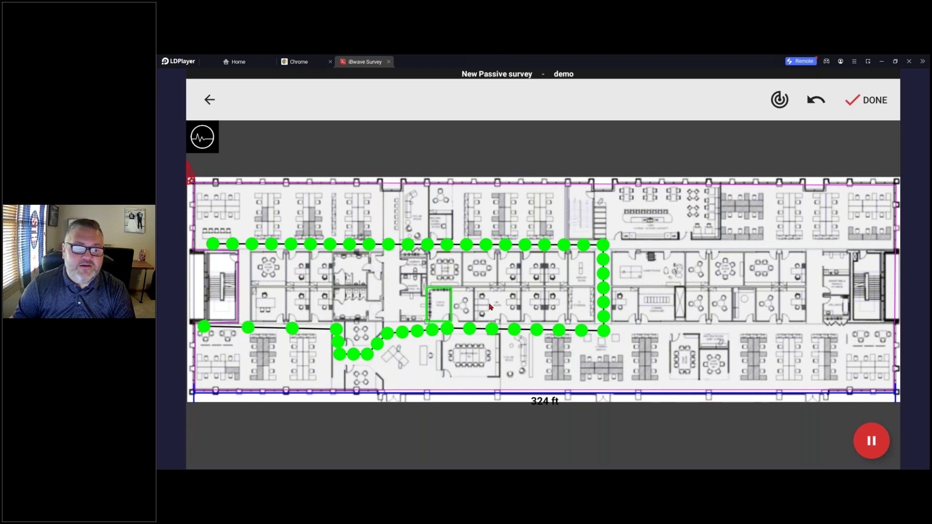
pyautogui.click(853, 103)
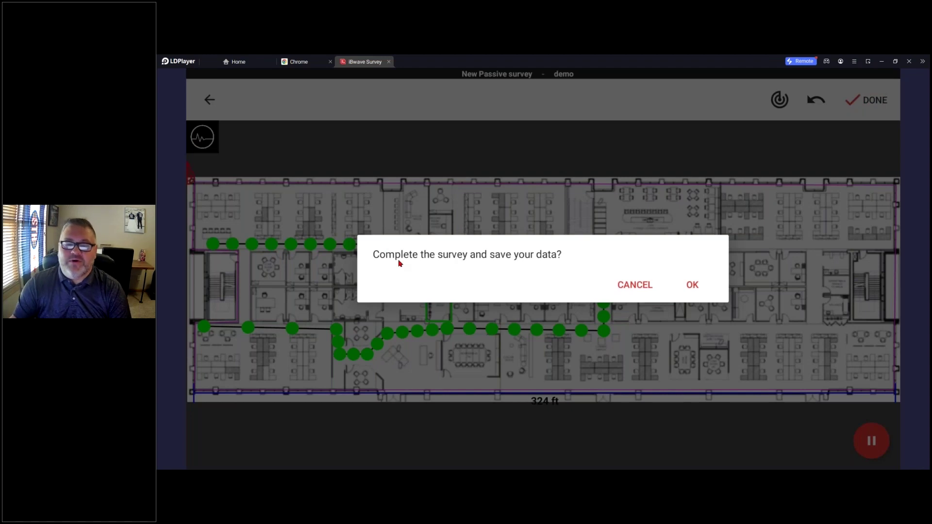
# Confirm the complete-and-save prompt to save the demo survey and show the RSSI heat map.
pyautogui.click(692, 286)
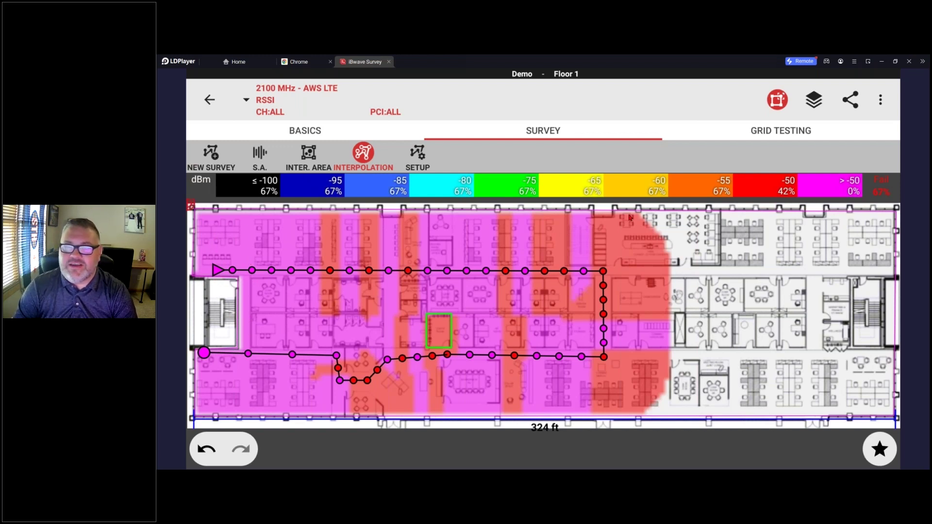
# Create a new Stop and Go passive survey named 'Demo2' and start recording it.
pyautogui.click(418, 154)
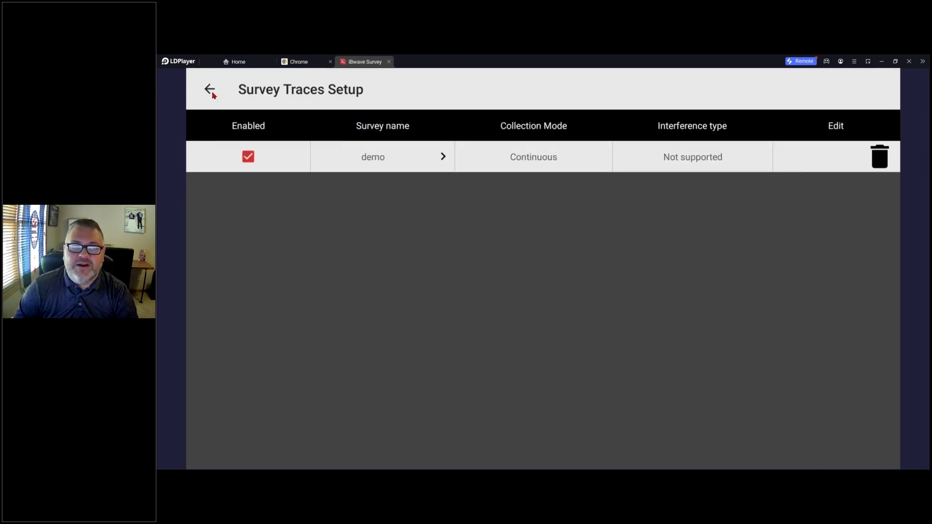
pyautogui.click(211, 89)
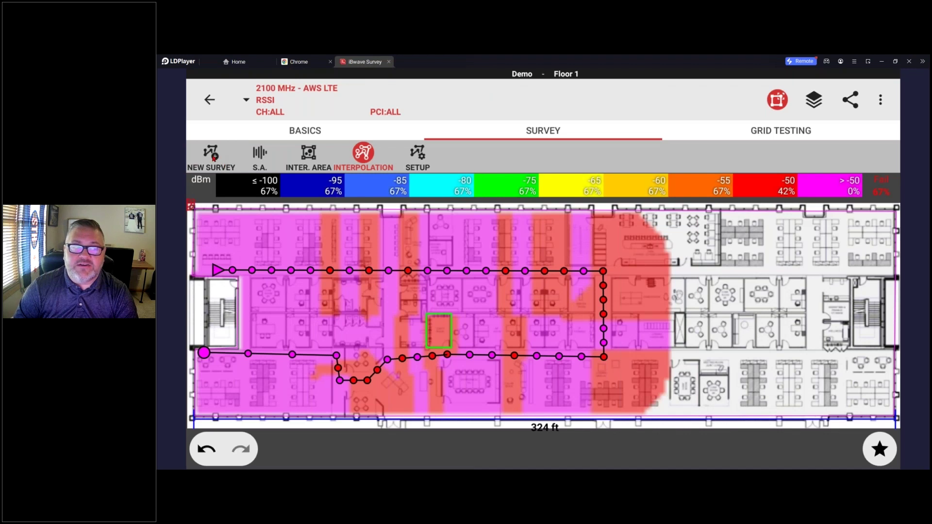
pyautogui.click(212, 156)
pyautogui.click(363, 189)
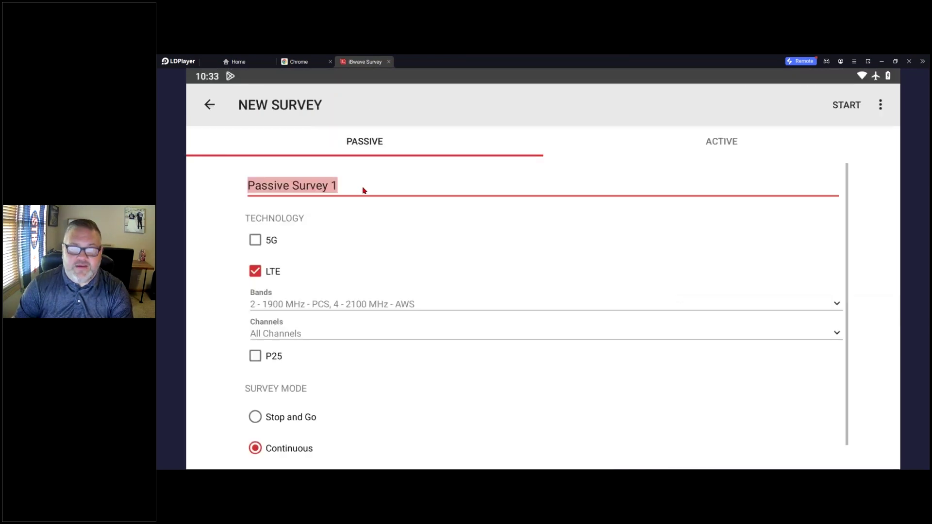
pyautogui.write('Demo2')
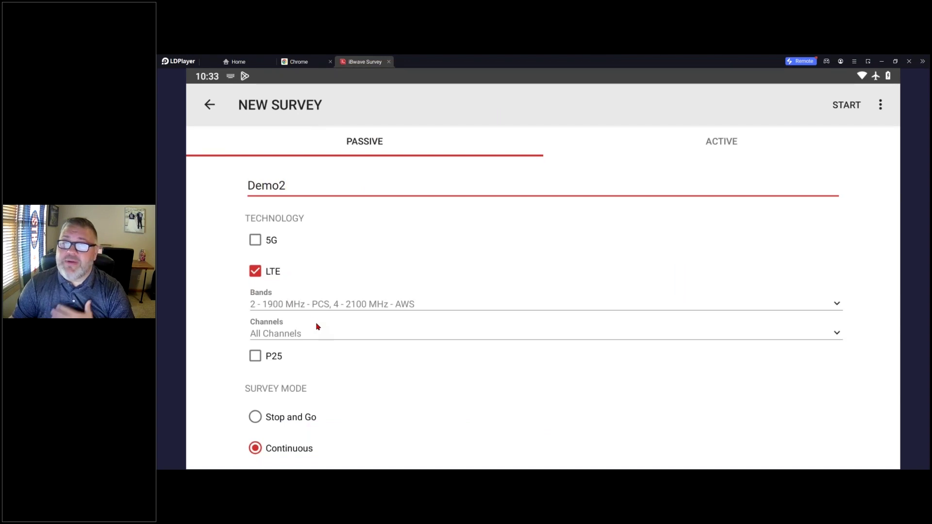
pyautogui.click(256, 418)
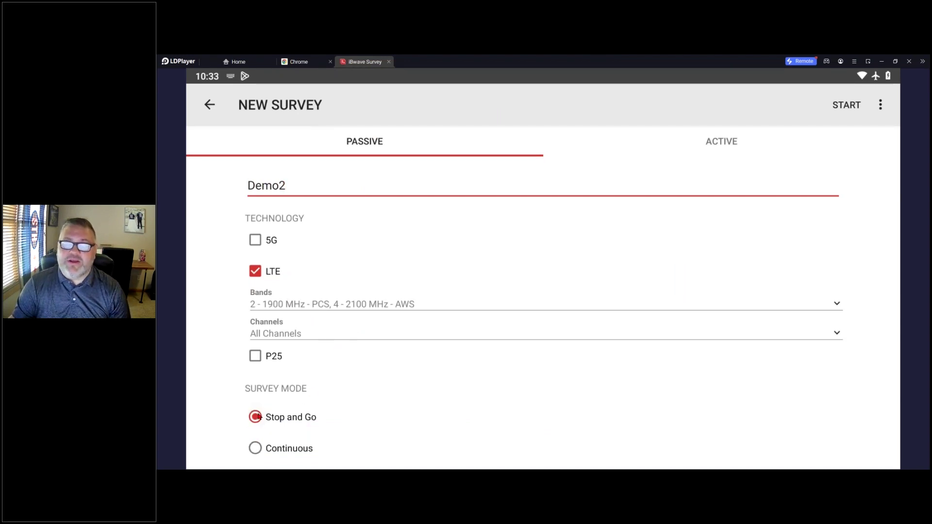
pyautogui.click(847, 105)
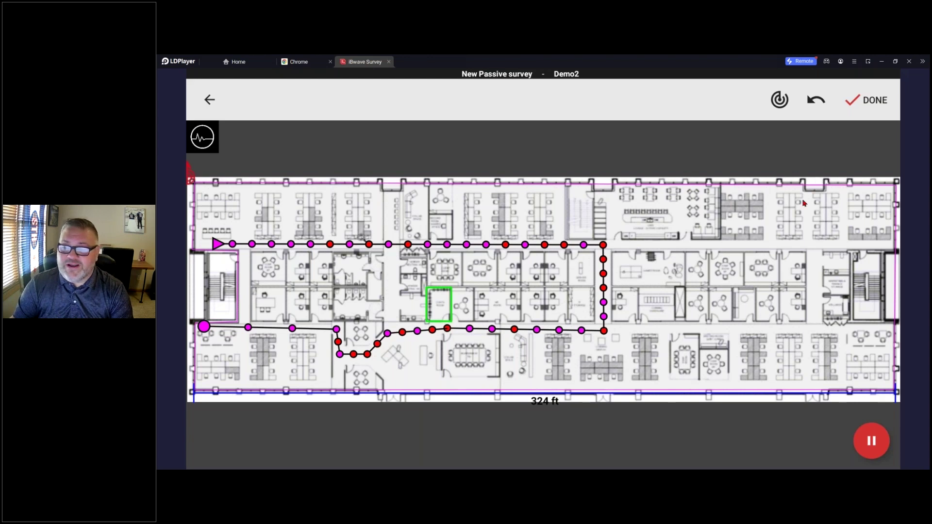
# Take stop-and-go readings at the east corridor end, north-east meeting area, east offices and lower corridor, then finish.
pyautogui.click(879, 246)
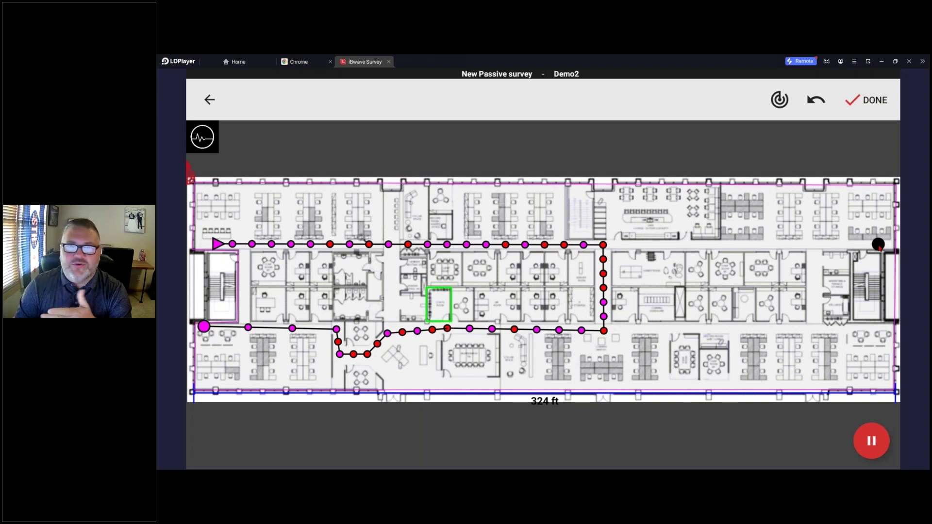
pyautogui.click(879, 245)
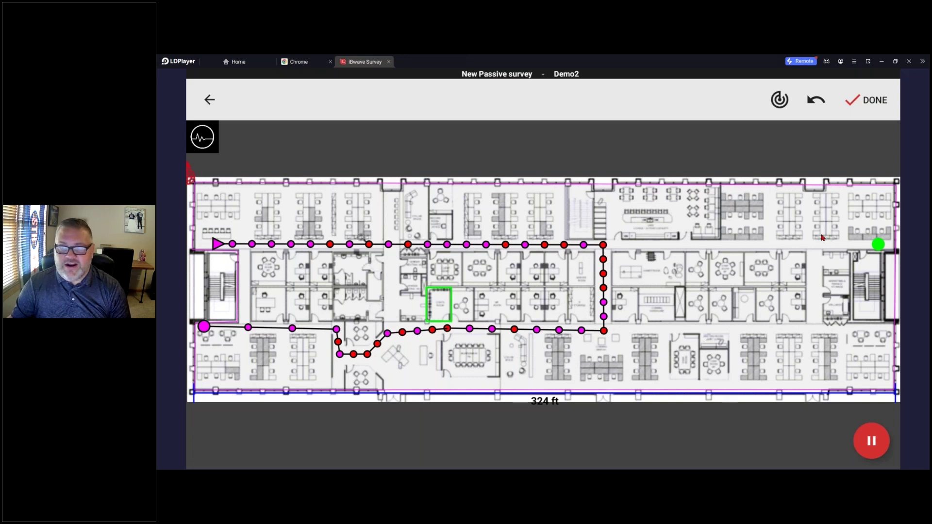
pyautogui.click(649, 209)
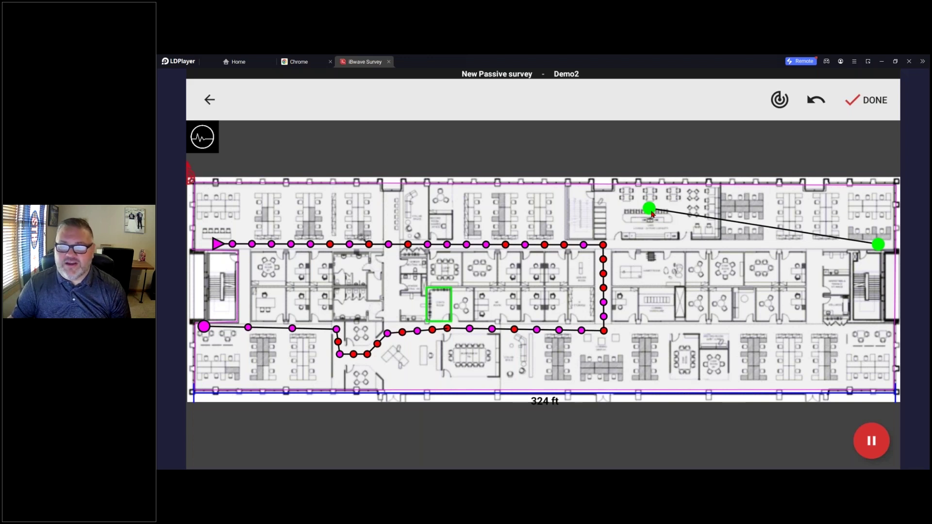
pyautogui.click(714, 281)
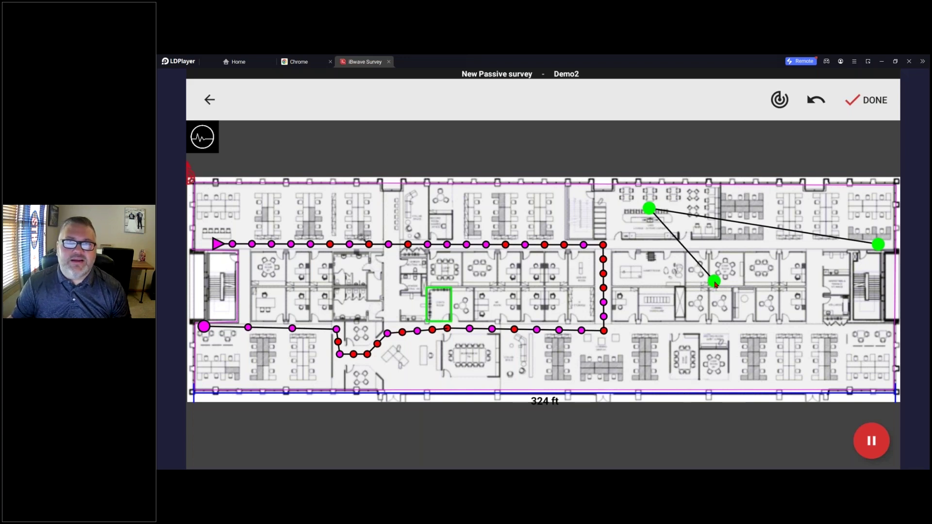
pyautogui.click(647, 331)
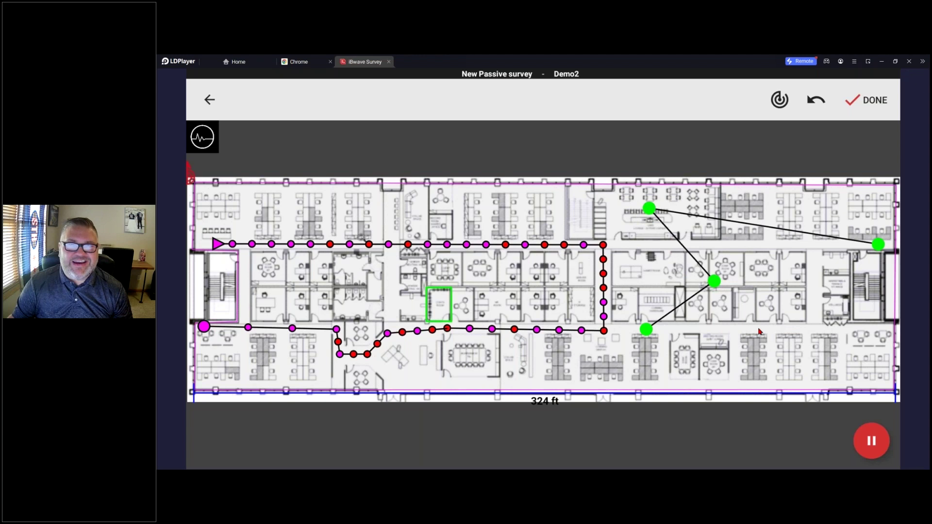
pyautogui.click(818, 330)
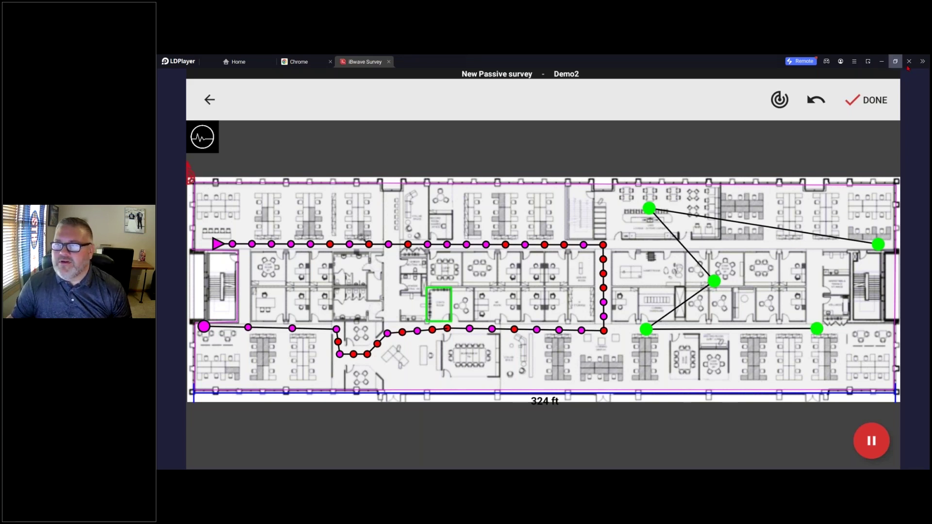
pyautogui.click(857, 103)
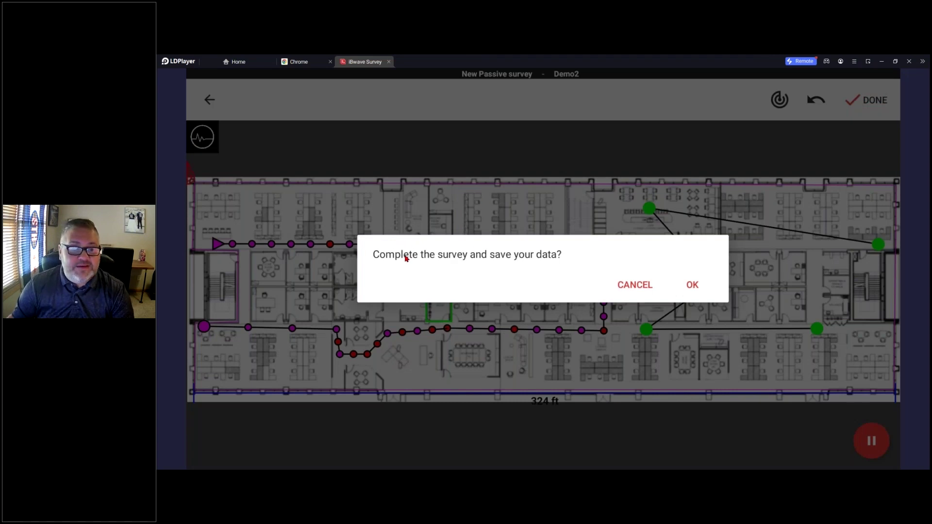
# Save Demo2 so the 2100 MHz AWS LTE RSSI heat map covers the whole floor at 94% pass.
pyautogui.click(692, 285)
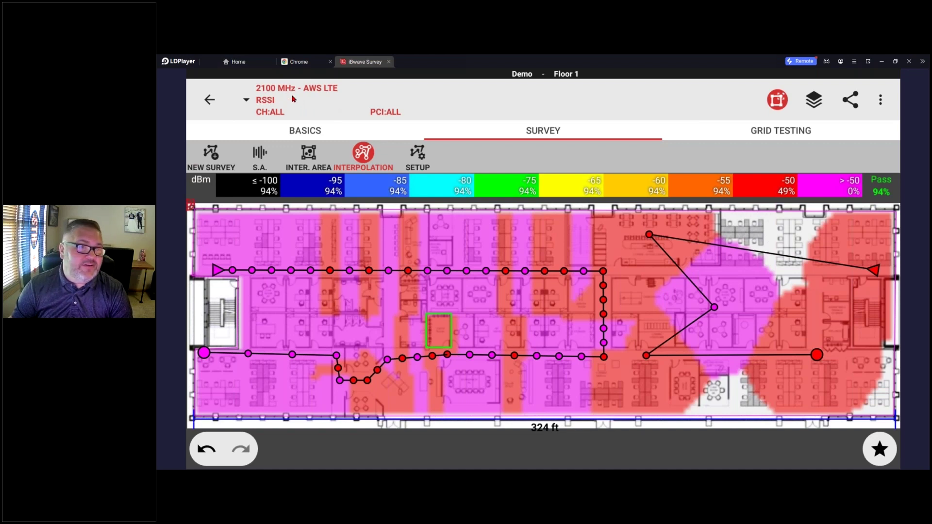
# Expand the 2100 MHz - AWS LTE / RSSI header to reveal the Technology, Channel, PCI and Map filters.
pyautogui.click(294, 101)
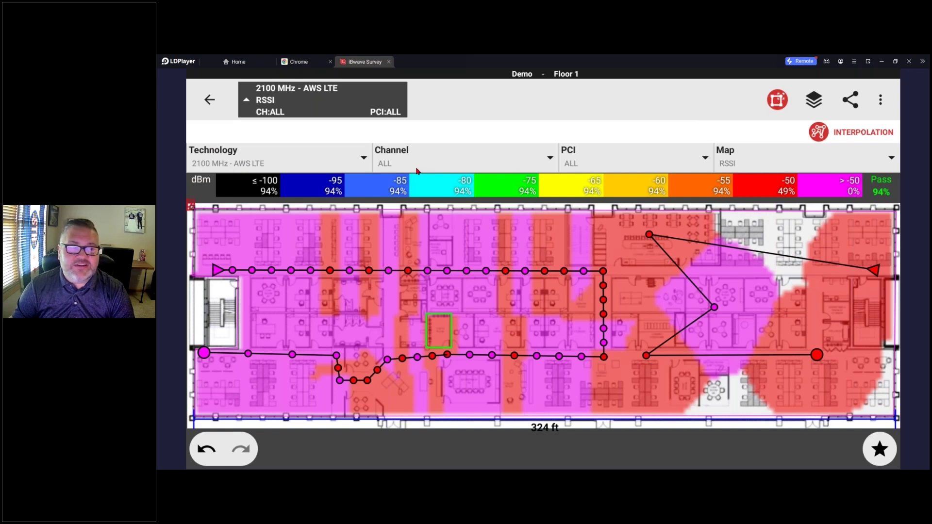
# Switch the heat map metric through SNIR and RSRQ, settling on RSRP.
pyautogui.click(753, 166)
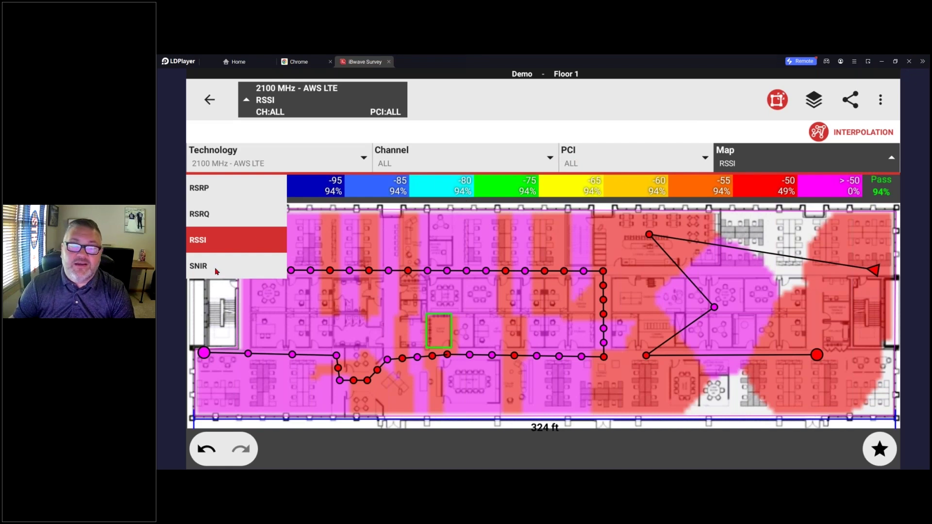
pyautogui.click(217, 272)
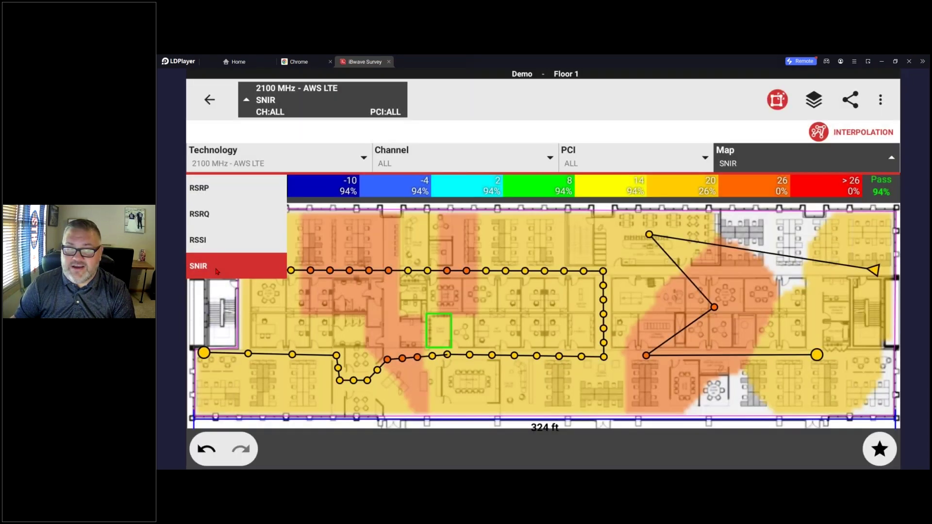
pyautogui.click(224, 215)
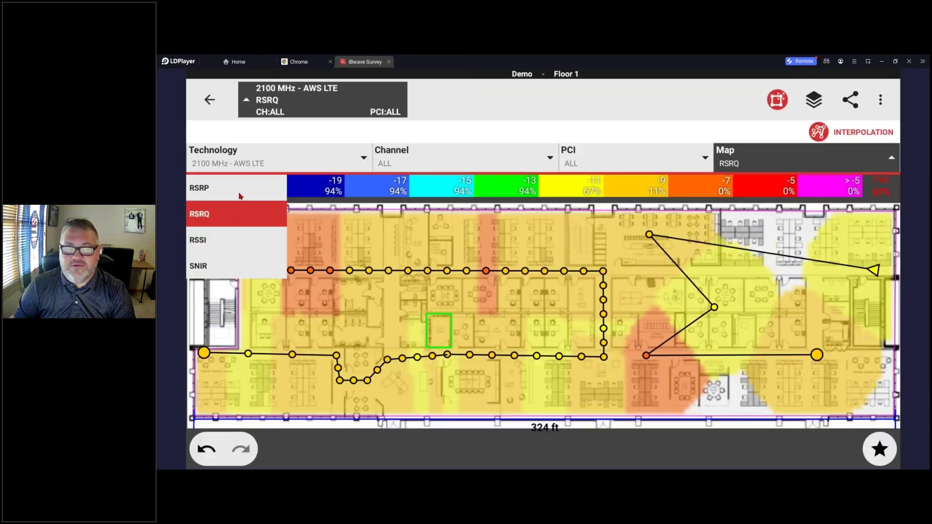
pyautogui.click(239, 195)
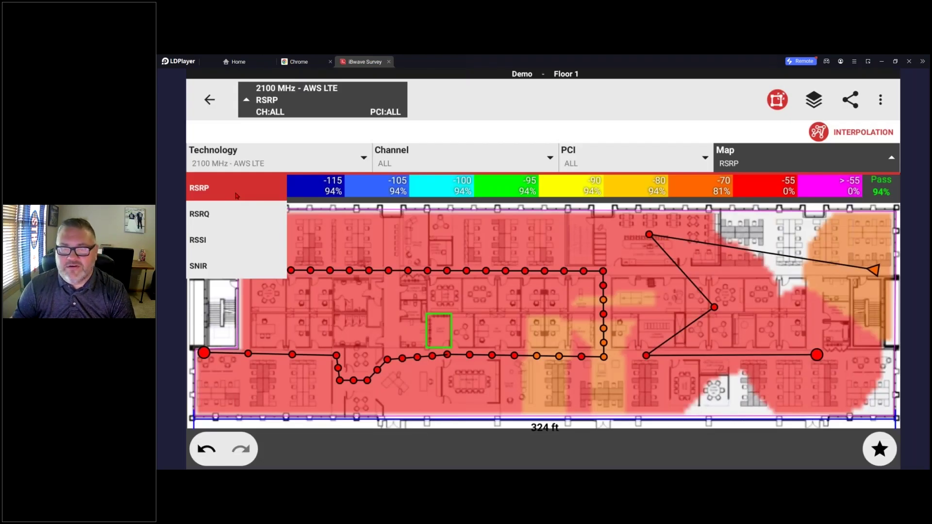
pyautogui.click(774, 169)
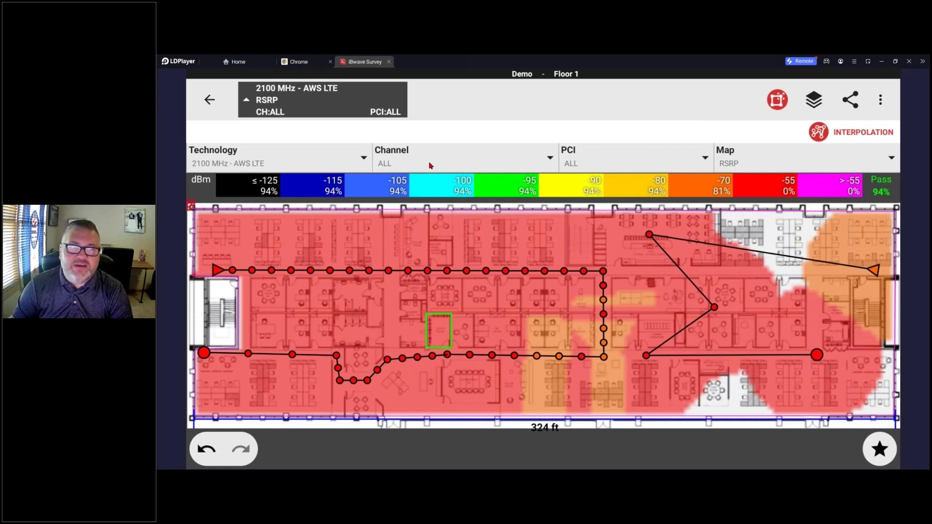
# Filter the RSRP heat map to channel 2200.
pyautogui.click(429, 166)
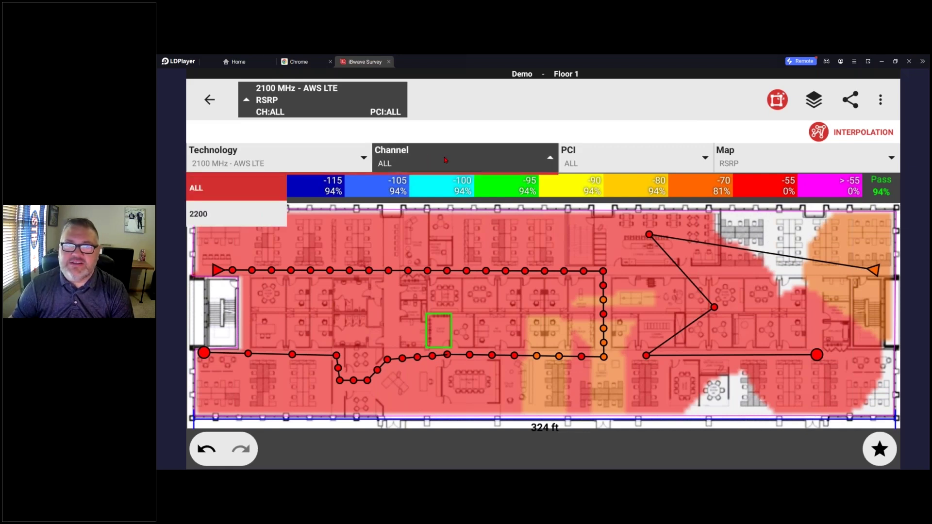
pyautogui.click(230, 216)
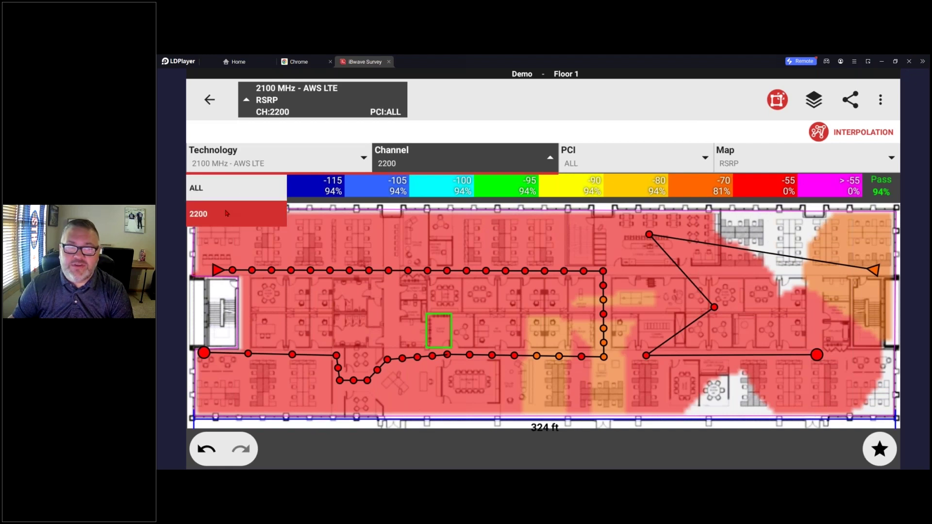
pyautogui.click(239, 198)
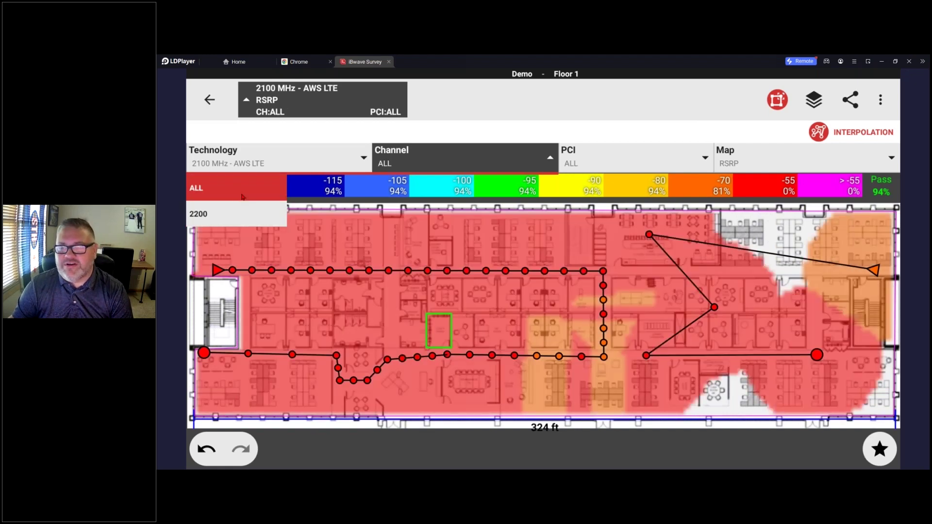
pyautogui.click(234, 210)
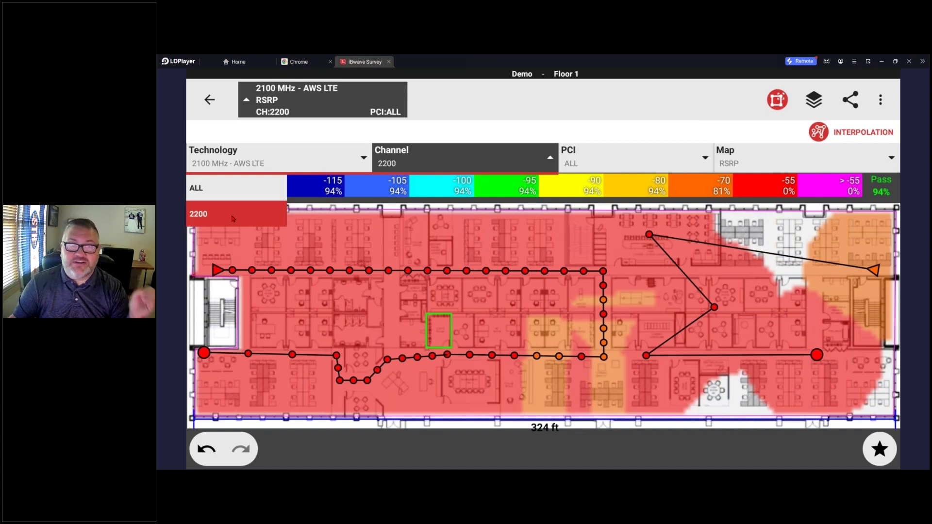
pyautogui.click(432, 162)
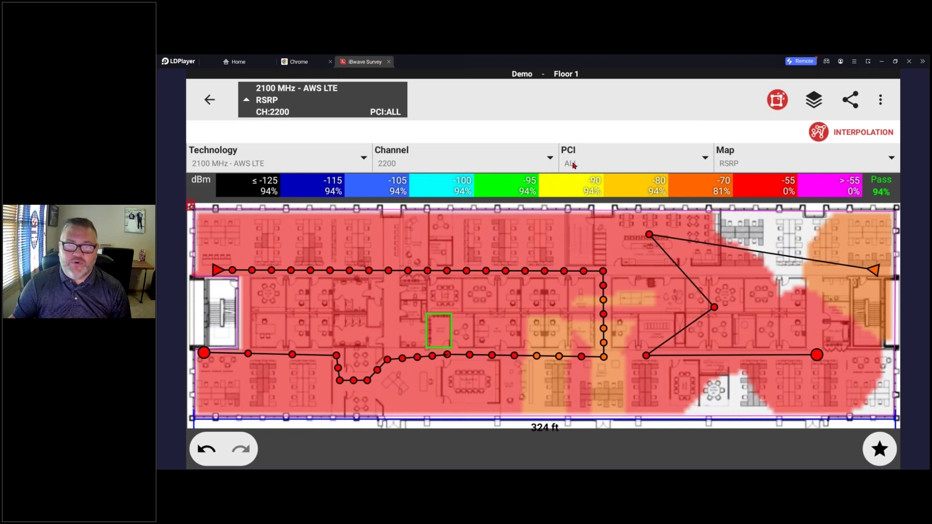
# Restrict the heat map to PCI 287, after briefly trying PCI 439.
pyautogui.click(591, 165)
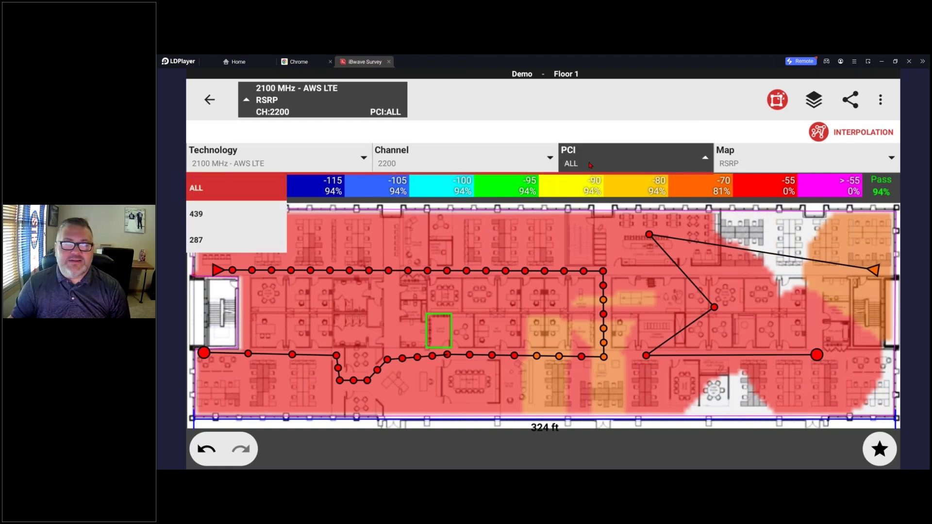
pyautogui.click(205, 216)
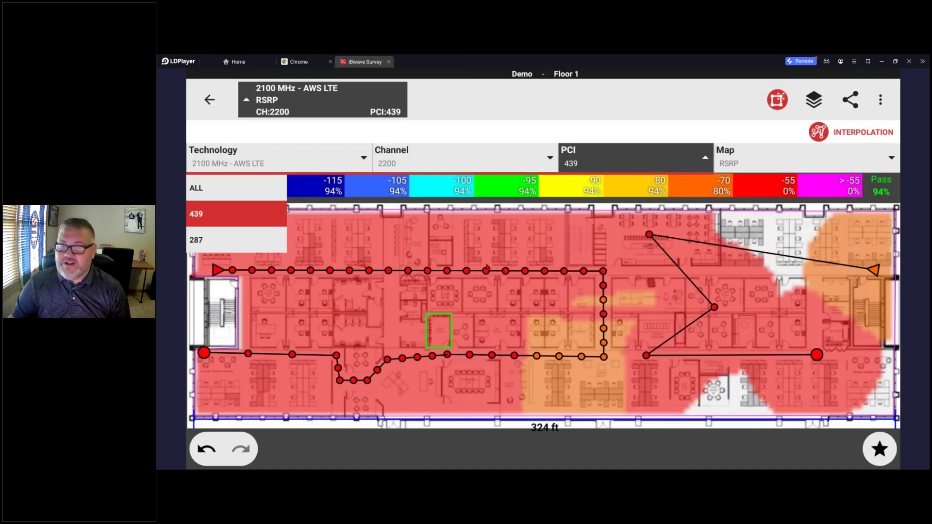
pyautogui.click(235, 244)
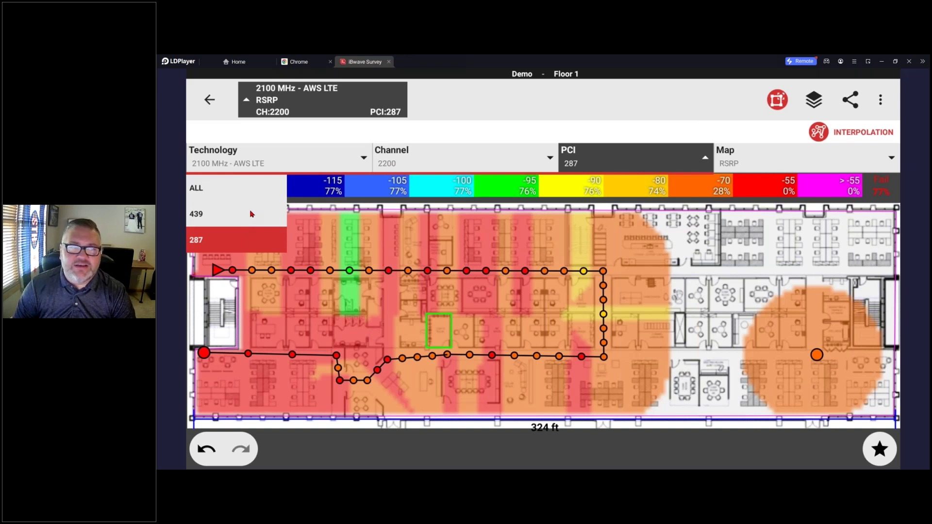
pyautogui.click(326, 167)
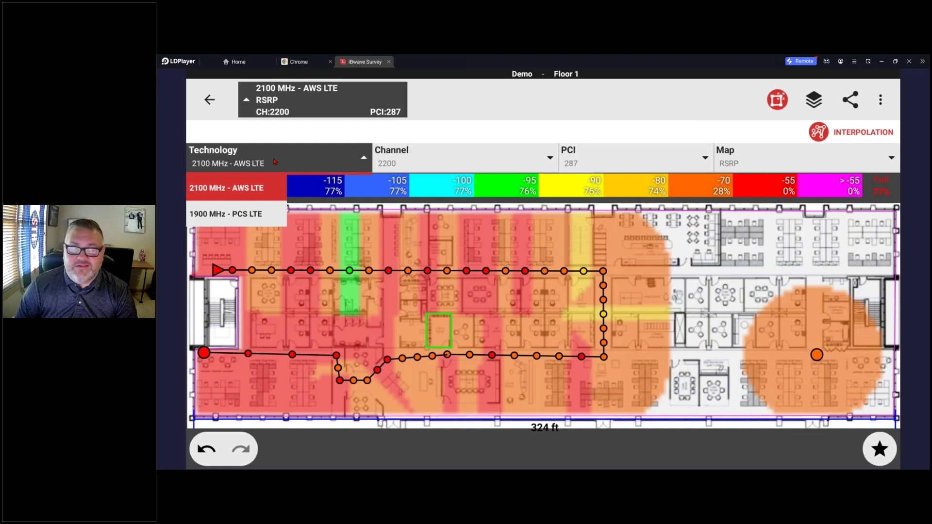
# Set the technology to 1900 MHz - PCS LTE with all channels and PCI 439.
pyautogui.click(262, 217)
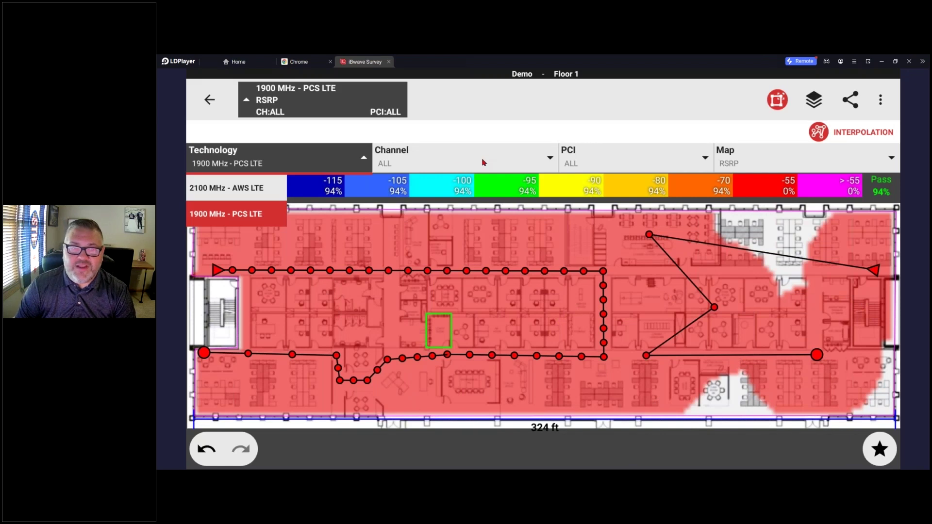
pyautogui.click(403, 164)
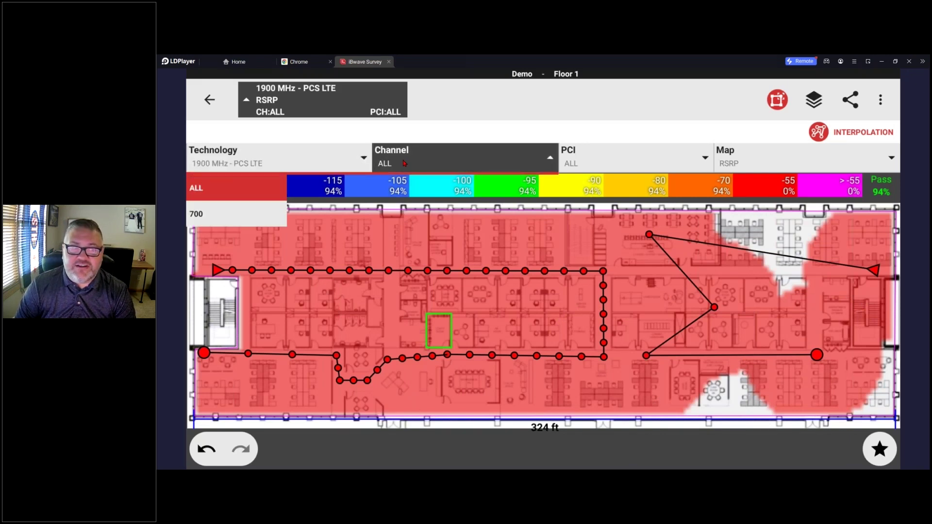
pyautogui.click(403, 164)
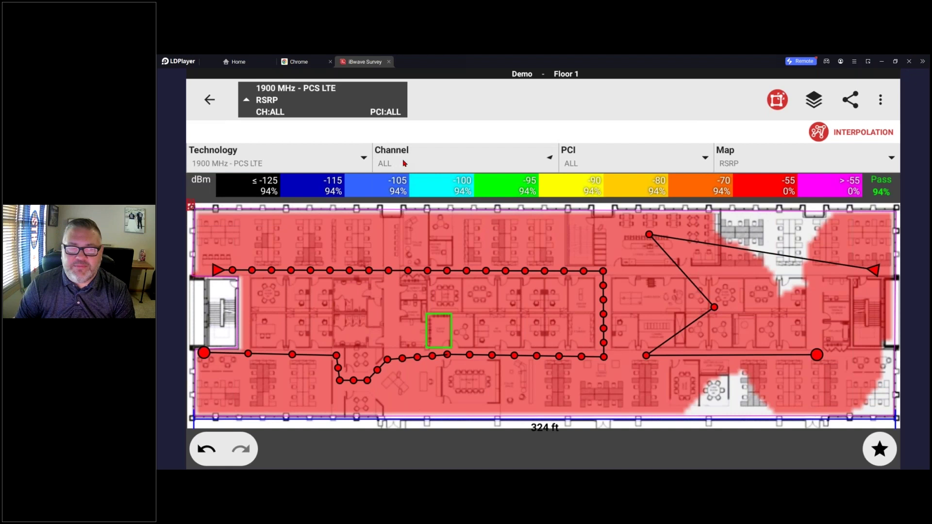
pyautogui.click(616, 166)
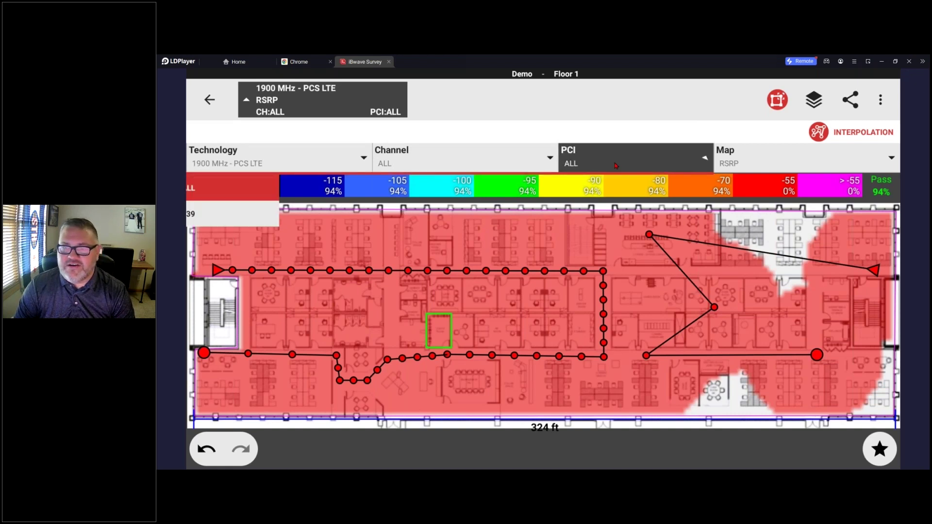
pyautogui.click(236, 223)
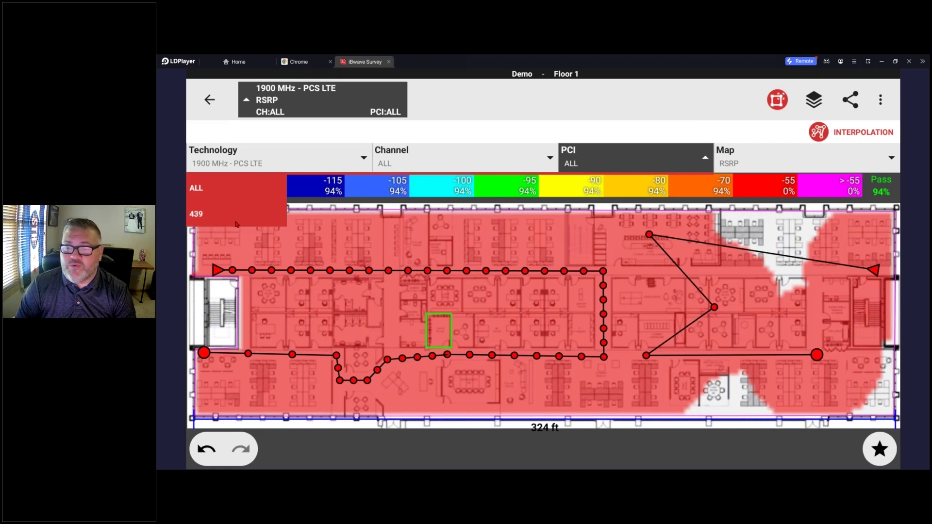
# Change the heat map metric to SNIR, passing through RSRQ and RSSI.
pyautogui.click(766, 164)
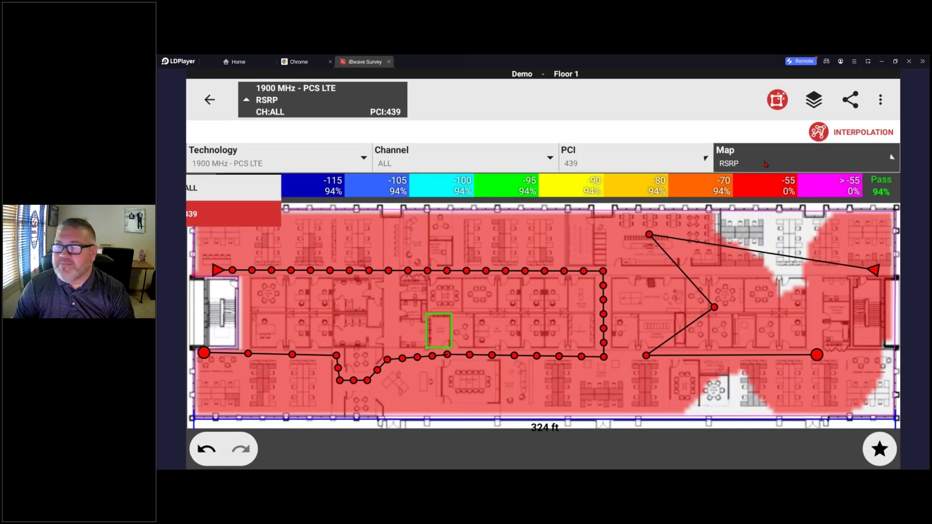
pyautogui.click(225, 216)
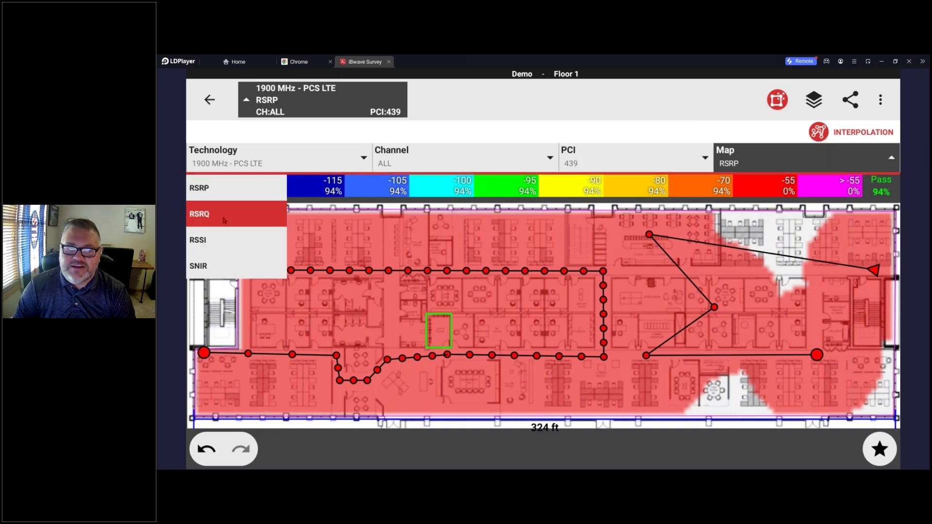
pyautogui.click(227, 240)
pyautogui.click(230, 267)
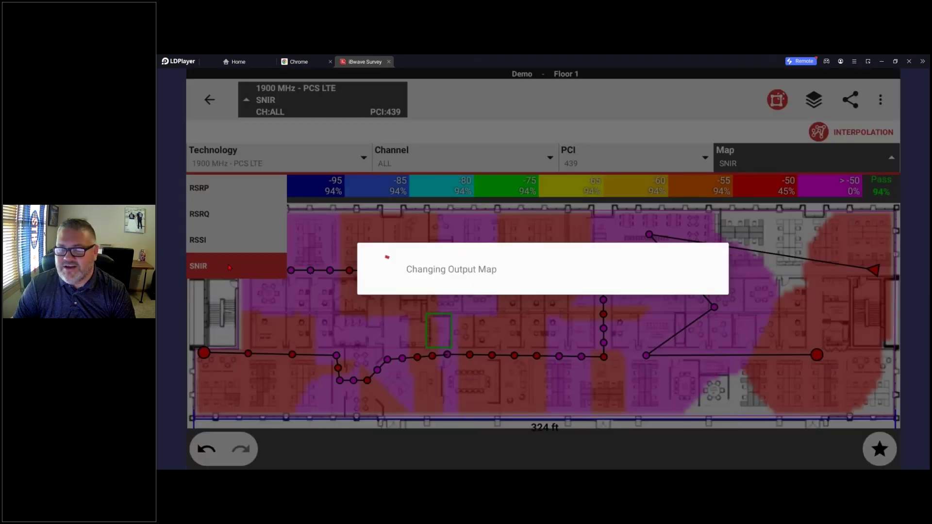